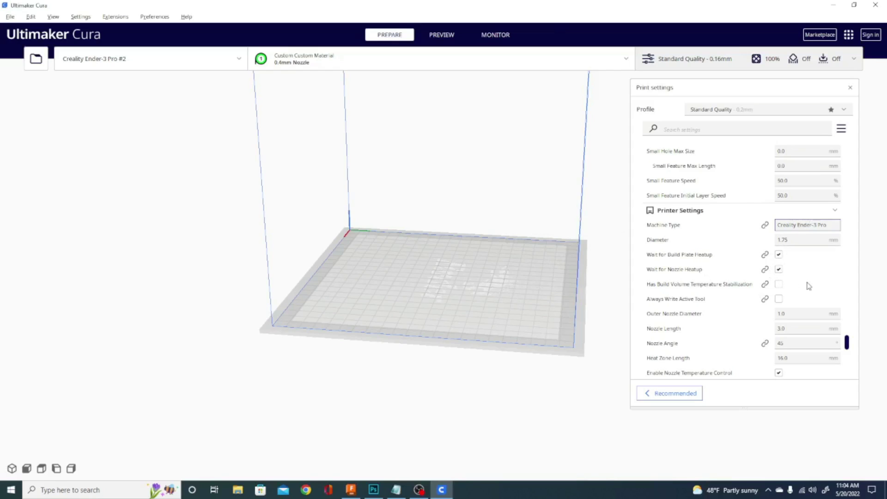
- Scroll the What's New dialog to read the all-new slicing engine page
scroll(808, 286, down, 3)
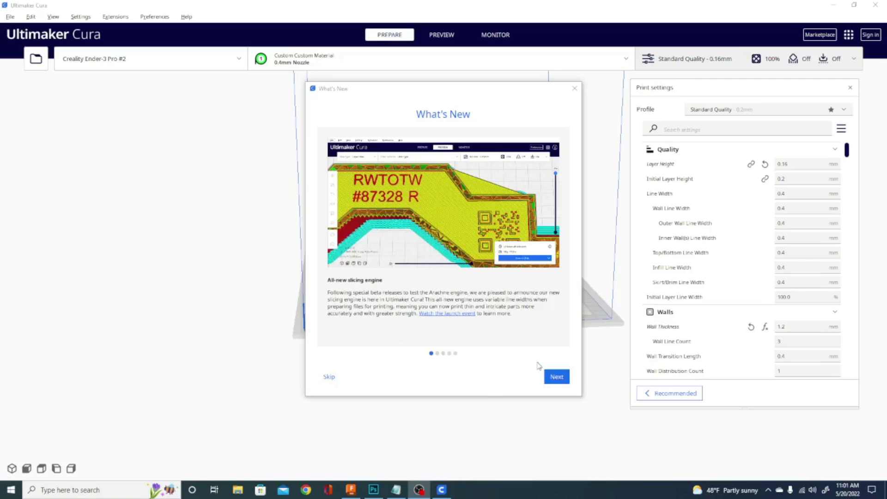
- Page past print profiles, Marketplace, printer upgrade and Ultimaker Academy to the 5.0.0 release notes
click(552, 377)
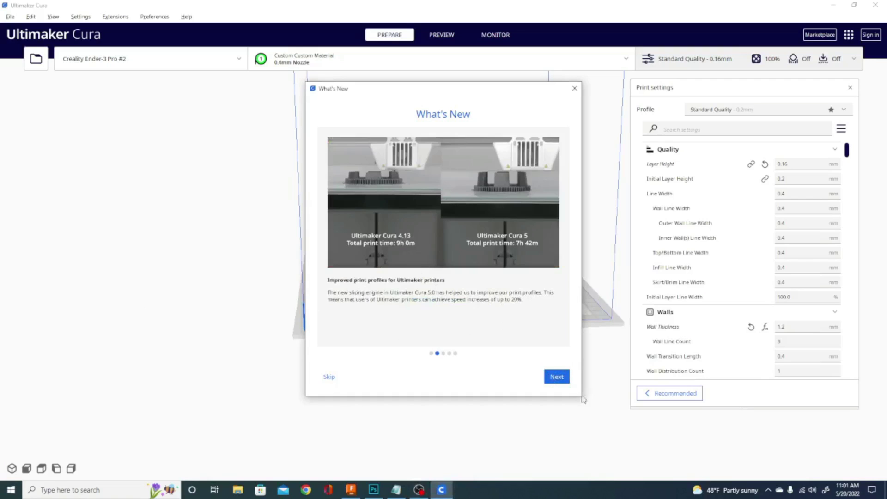
click(557, 376)
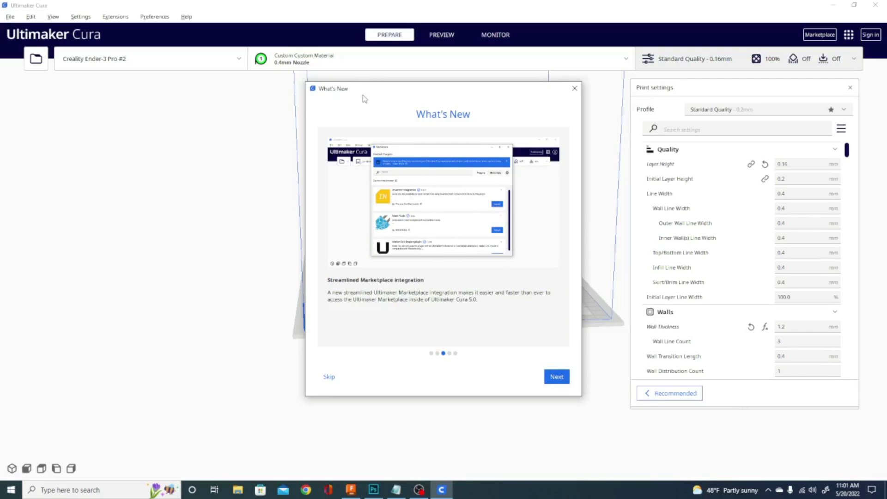
click(561, 380)
click(560, 380)
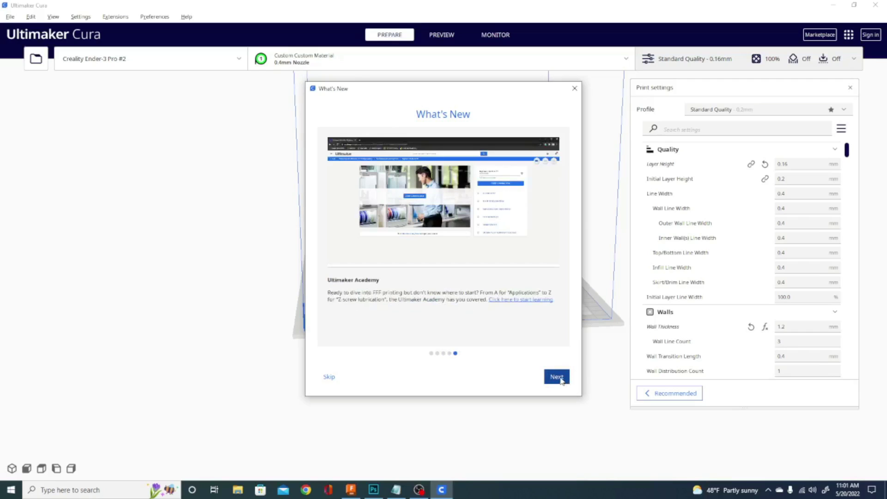
click(560, 379)
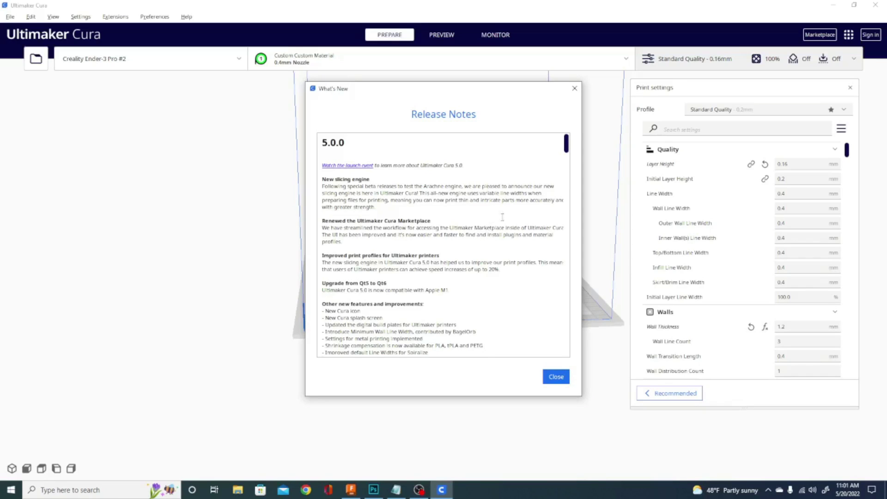
scroll(468, 221, down, 5)
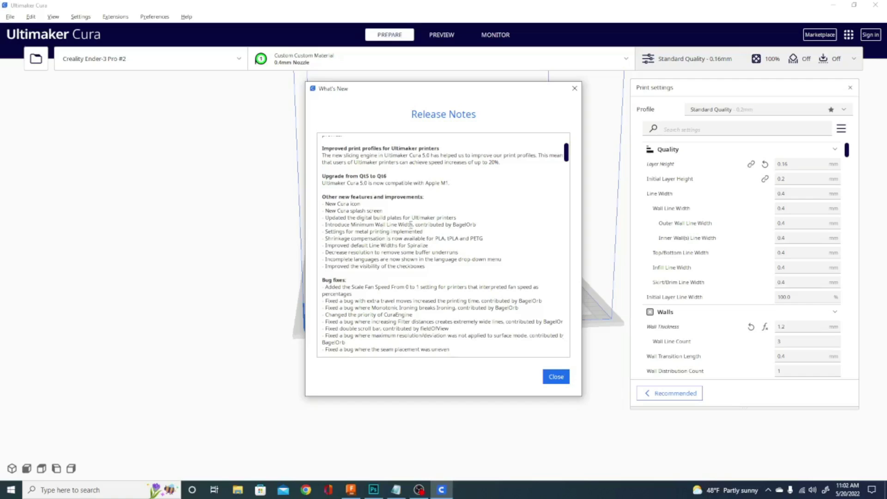
drag(429, 230, 305, 237)
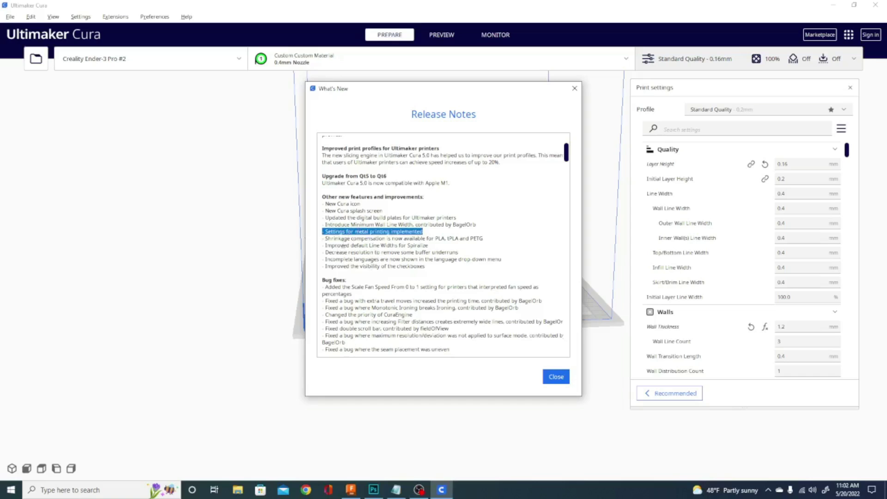
scroll(365, 222, down, 3)
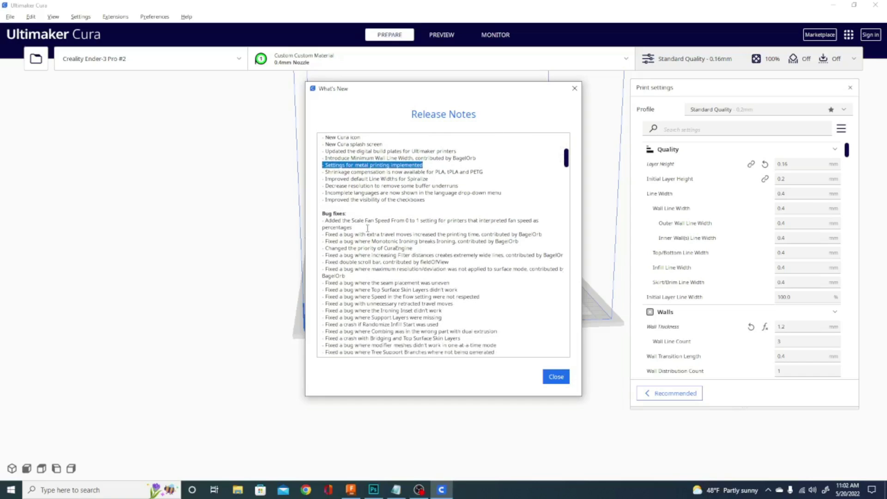
scroll(373, 211, down, 3)
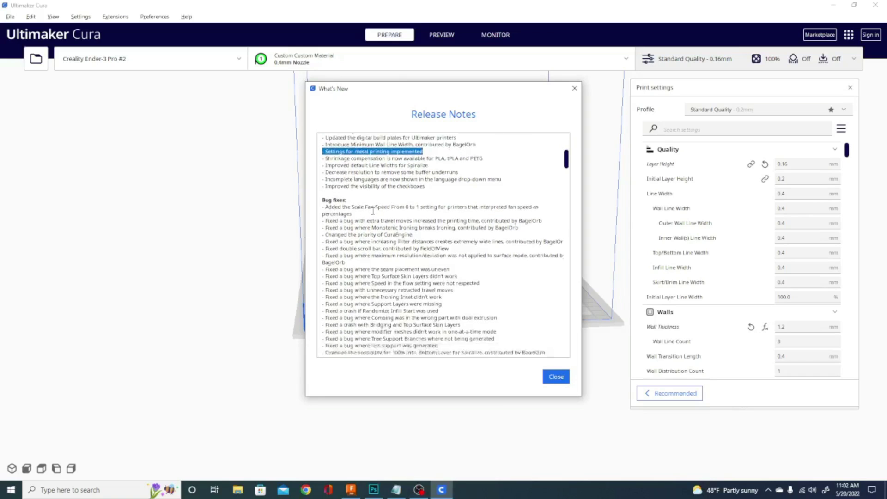
scroll(461, 326, up, 2)
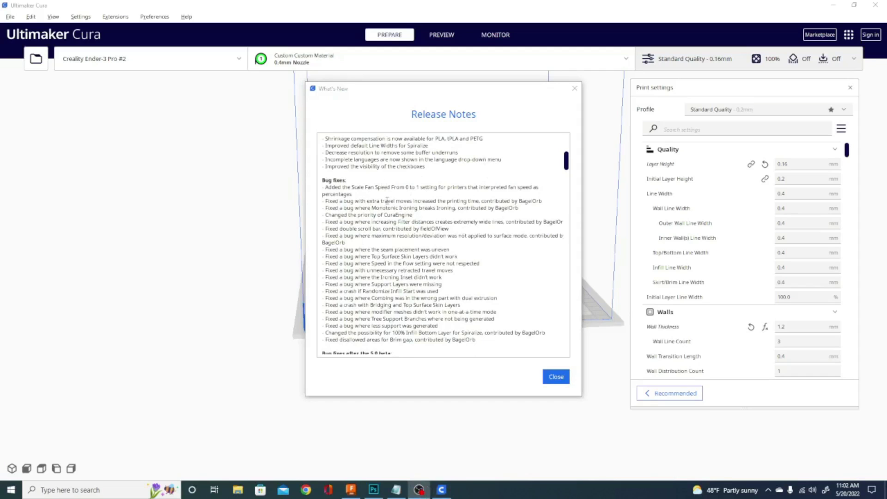
scroll(421, 177, down, 2)
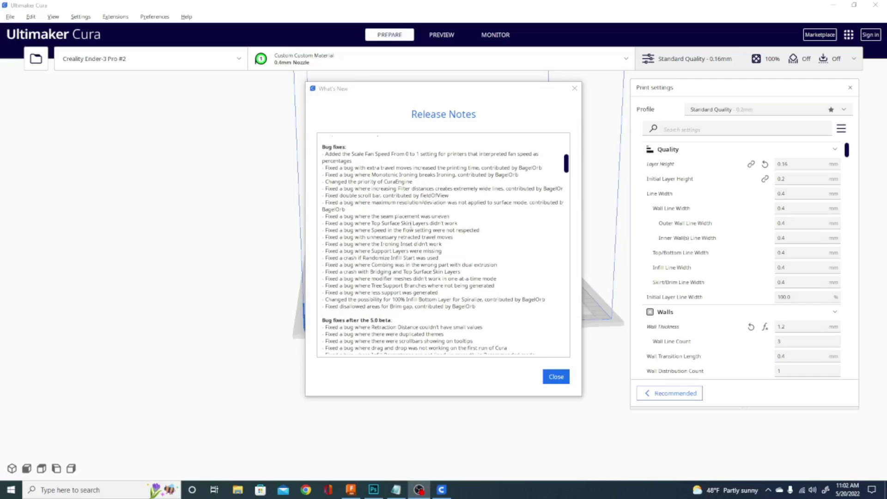
scroll(411, 224, down, 6)
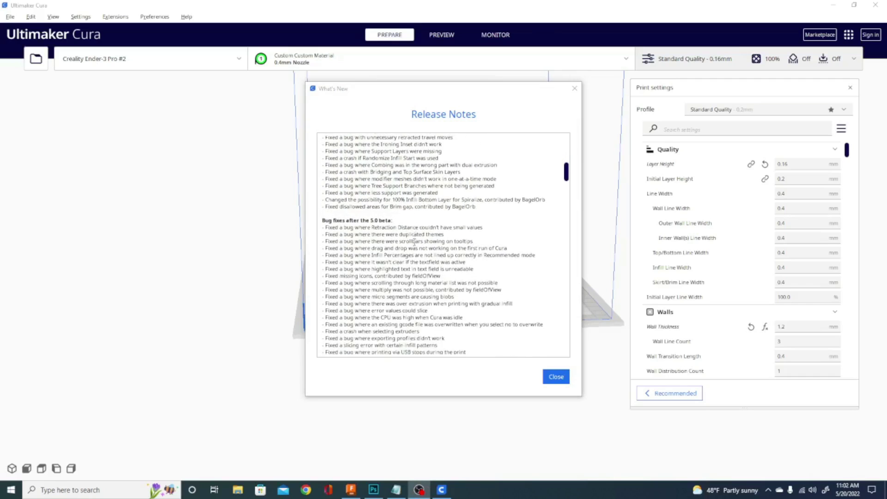
scroll(414, 242, down, 4)
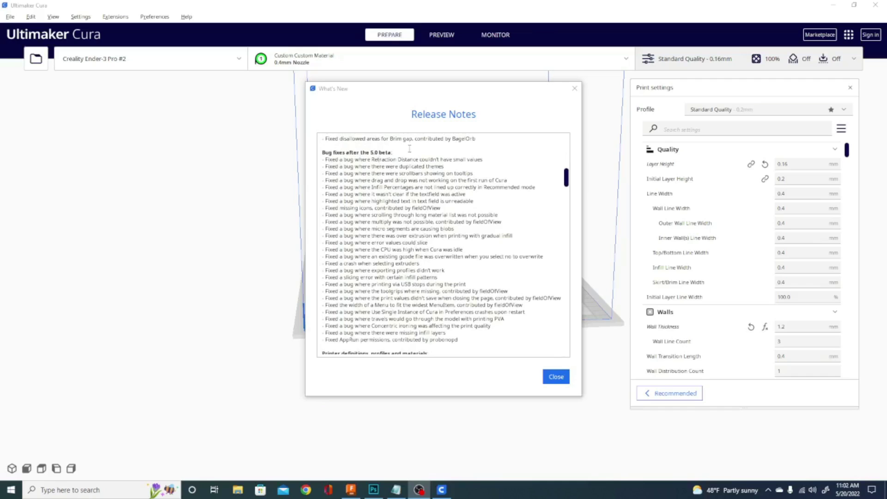
drag(405, 150, 299, 159)
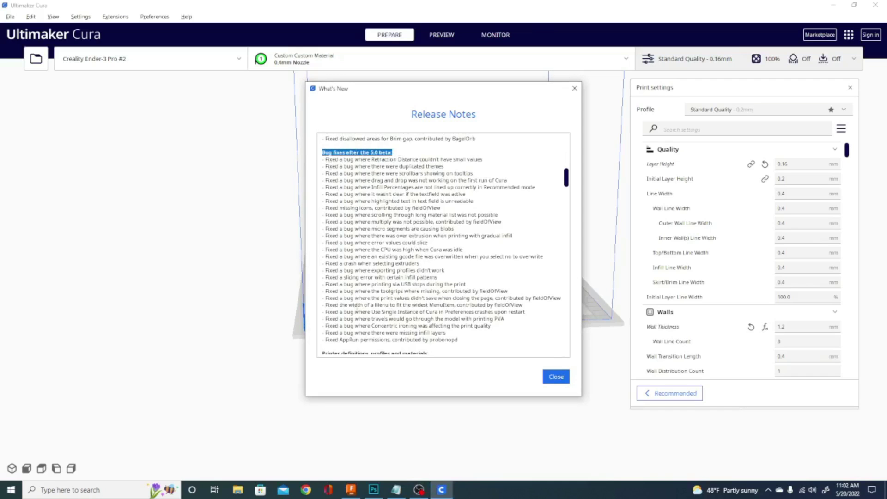
drag(484, 331, 316, 166)
click(482, 332)
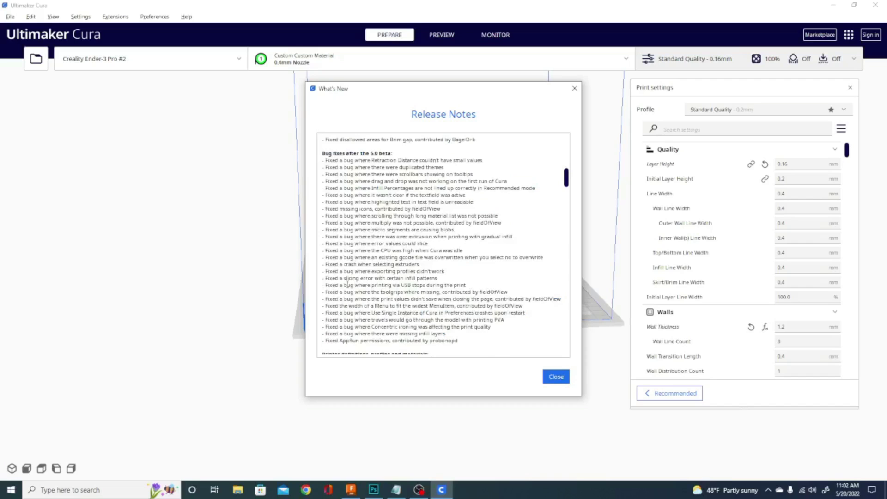
mouse_move(358, 272)
mouse_down()
mouse_move(323, 264)
mouse_move(349, 264)
mouse_up()
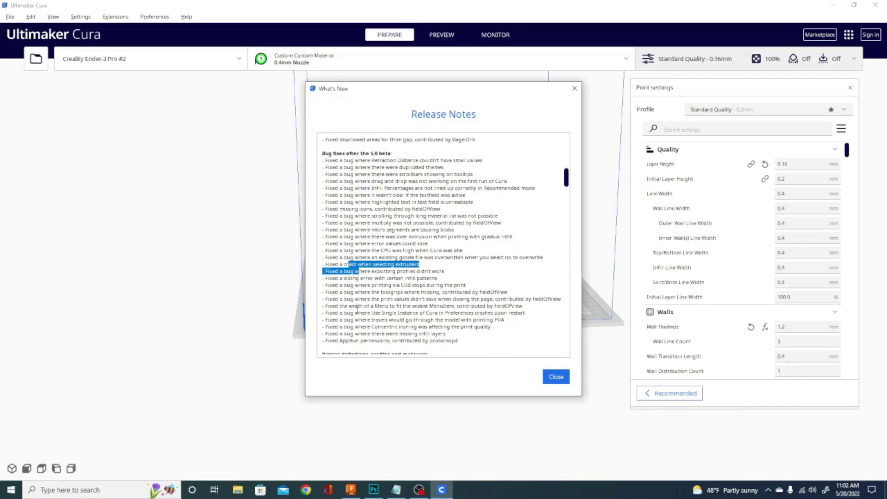
drag(382, 181, 407, 181)
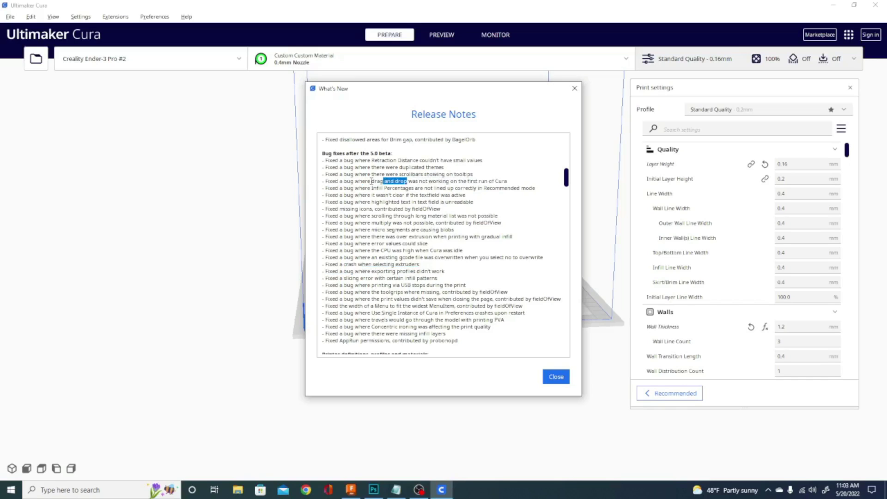
drag(371, 181, 407, 181)
drag(404, 179, 430, 174)
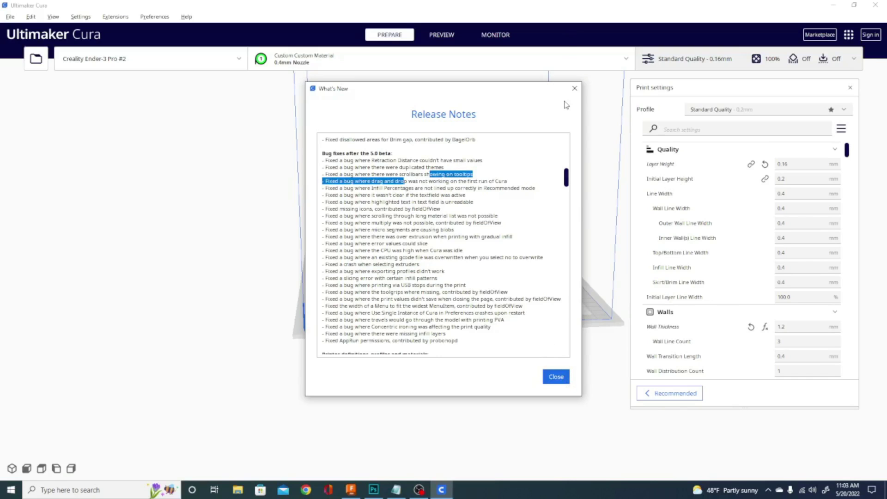
- Close the release notes and orbit the camera around the build plate
click(575, 89)
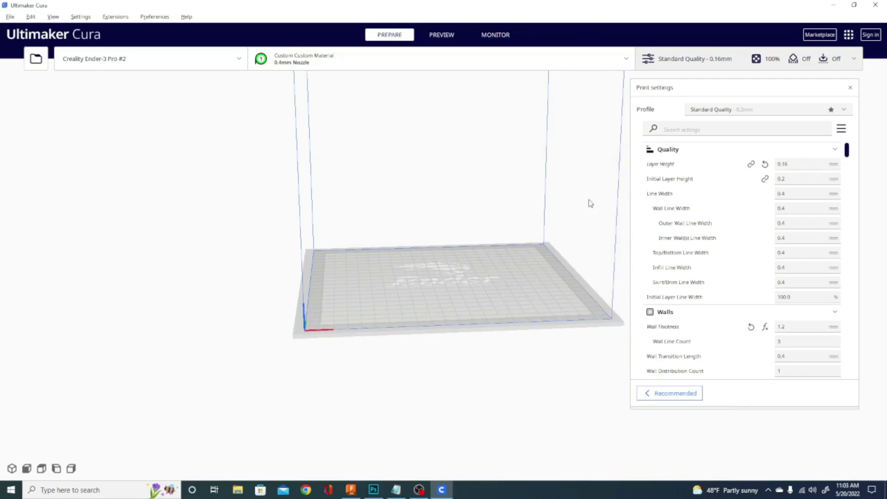
mouse_move(805, 171)
right_drag(530, 378, 322, 370)
- Scroll the custom settings down to Small Feature and select the Minimum Feature Size value
scroll(718, 249, down, 3)
scroll(724, 245, up, 3)
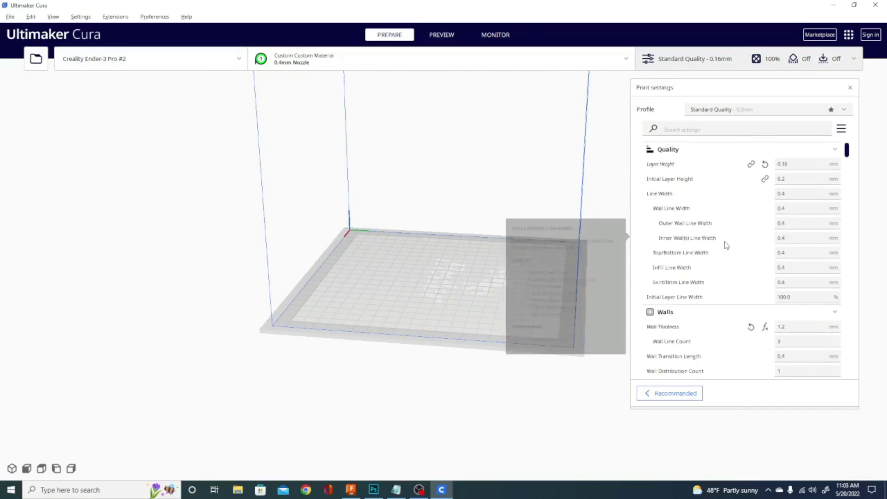
scroll(725, 286, down, 4)
scroll(725, 288, up, 3)
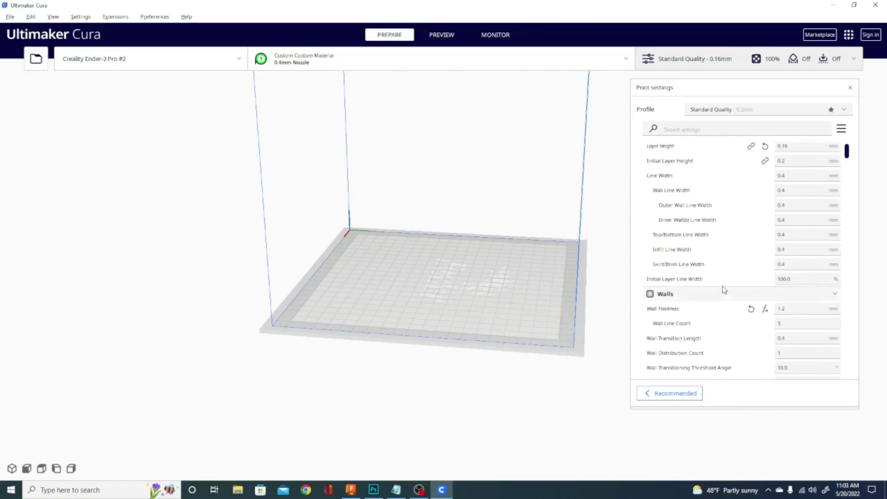
scroll(707, 290, down, 1)
scroll(692, 259, down, 3)
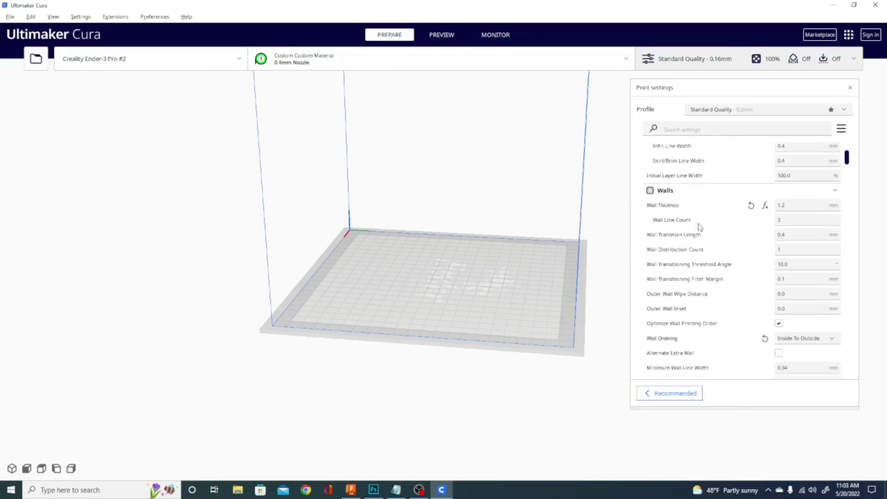
scroll(684, 340, down, 6)
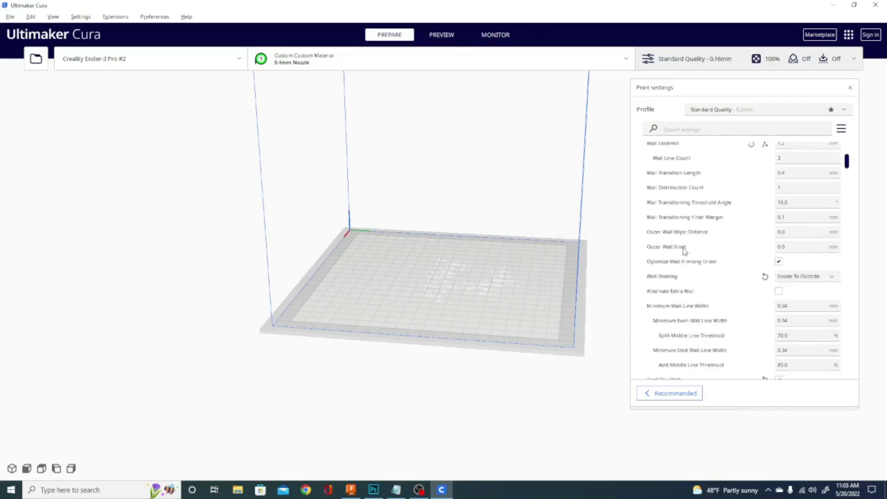
scroll(702, 295, down, 7)
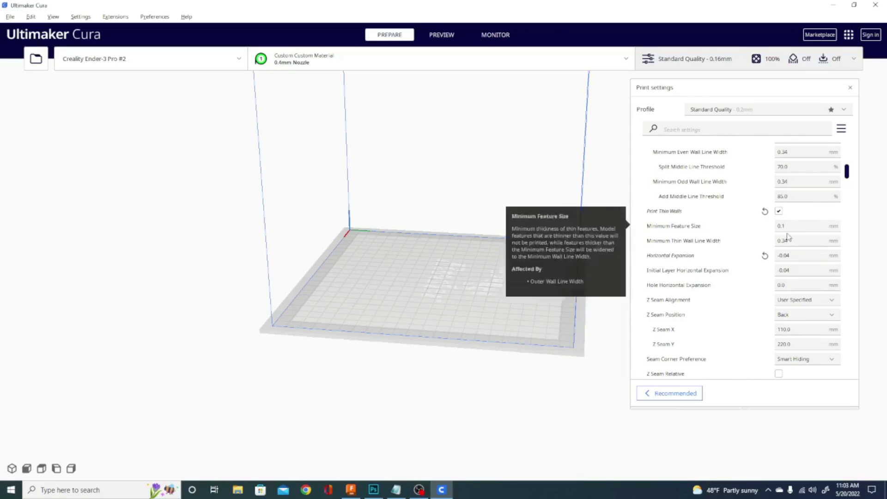
drag(785, 226, 764, 230)
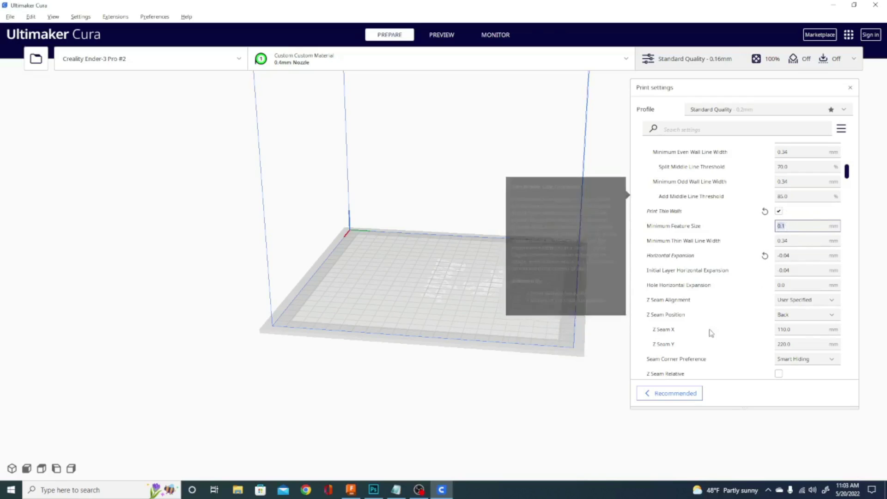
- Scroll further past Speed, Travel, Cooling and Experimental until Printer Settings is visible
scroll(785, 259, down, 8)
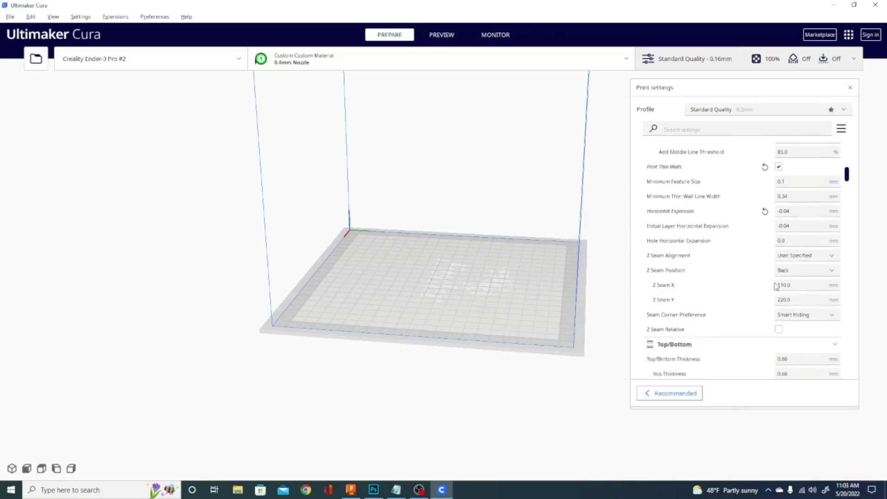
scroll(750, 265, up, 6)
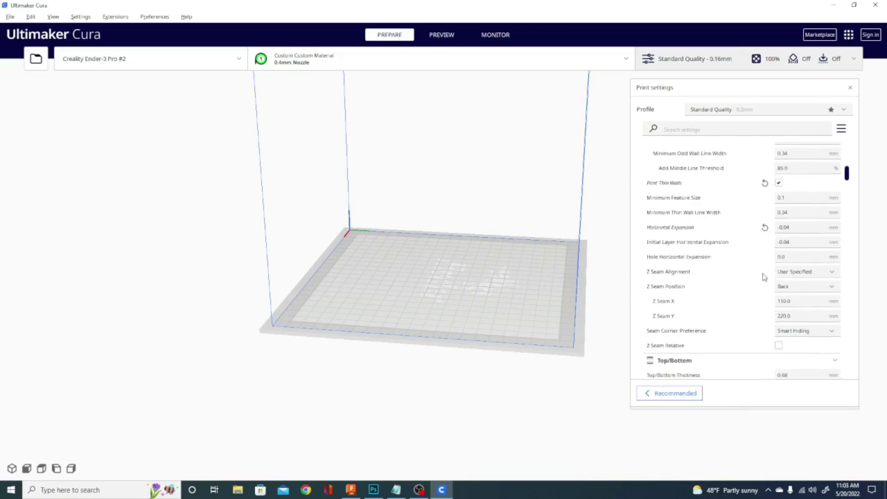
scroll(763, 276, down, 5)
scroll(763, 278, down, 10)
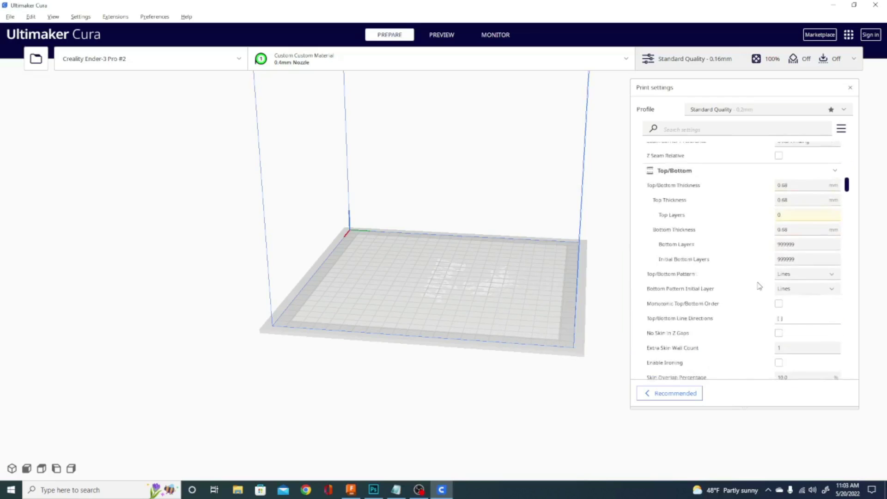
scroll(763, 278, down, 10)
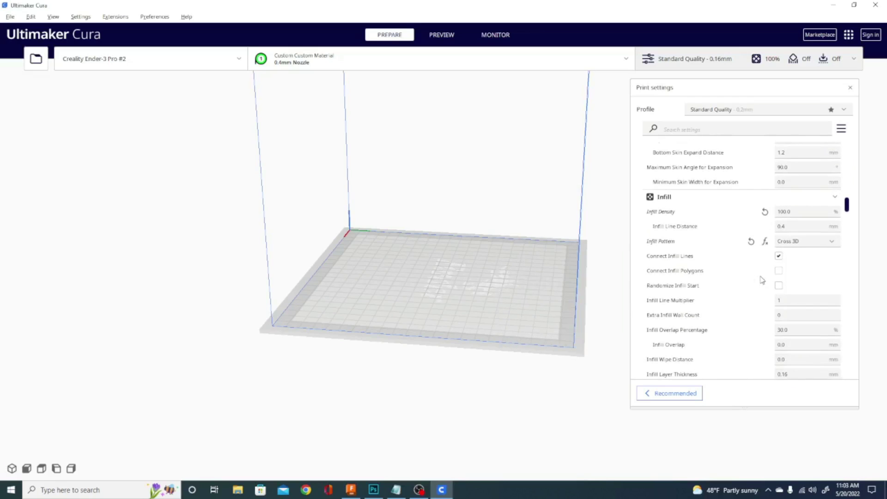
scroll(753, 283, down, 10)
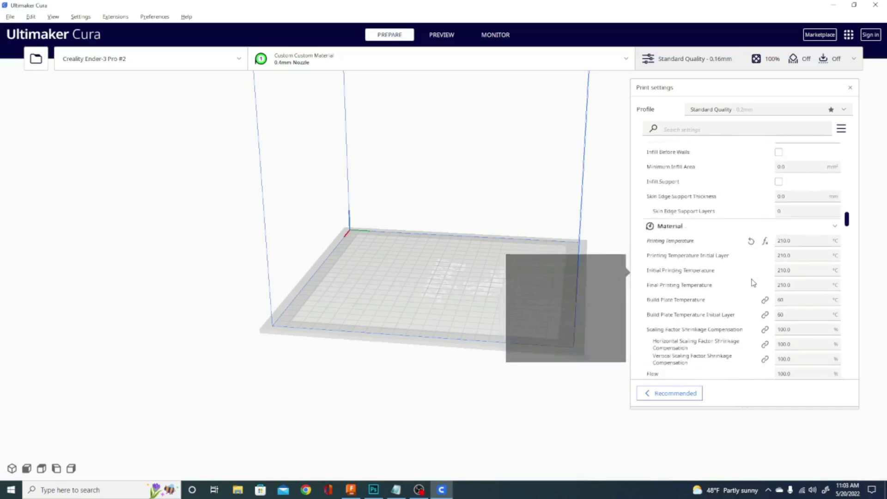
scroll(752, 282, down, 3)
scroll(753, 283, up, 10)
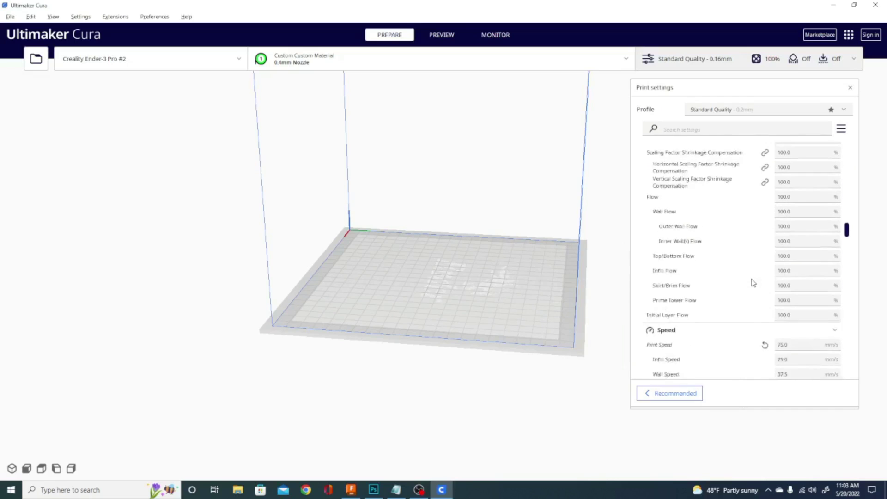
scroll(753, 282, down, 5)
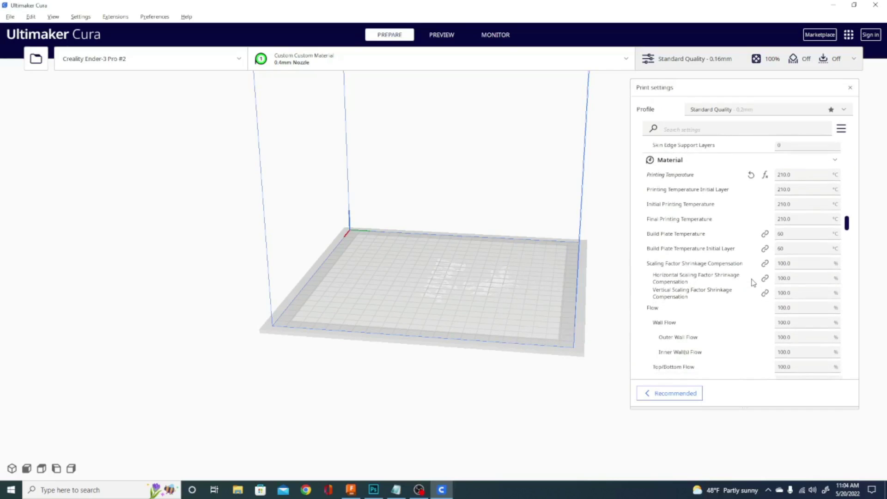
scroll(753, 283, down, 8)
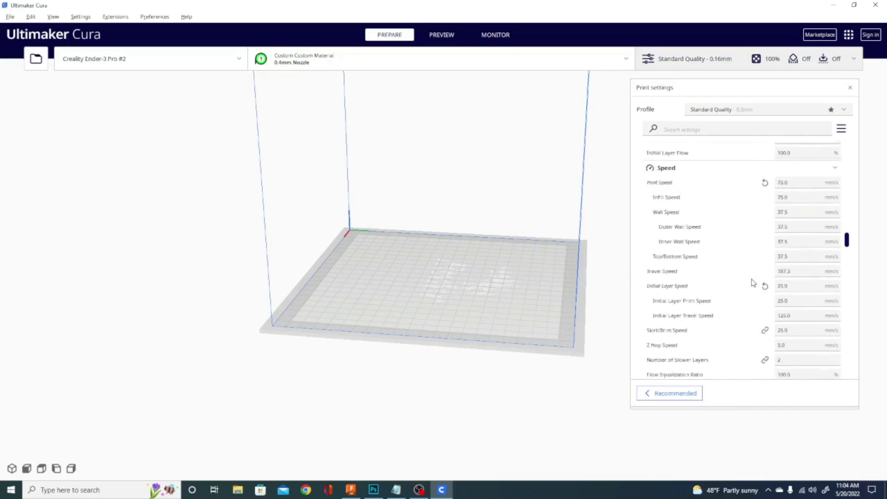
scroll(766, 270, down, 6)
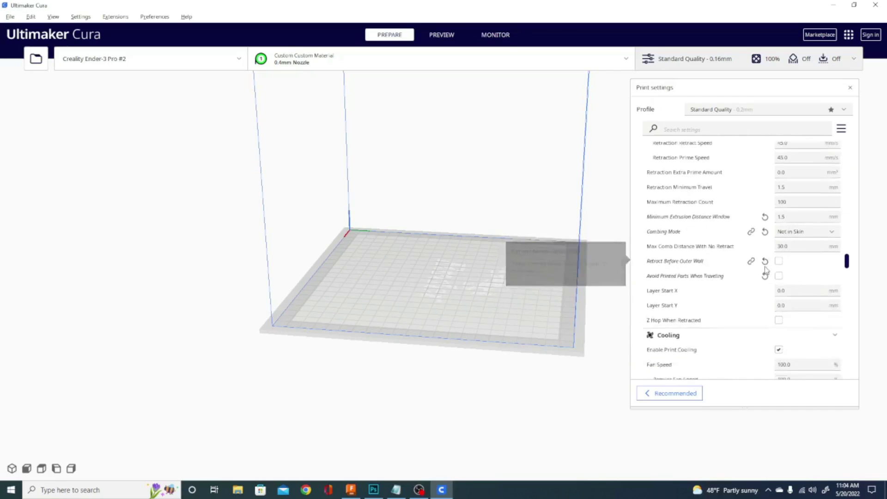
scroll(766, 270, down, 10)
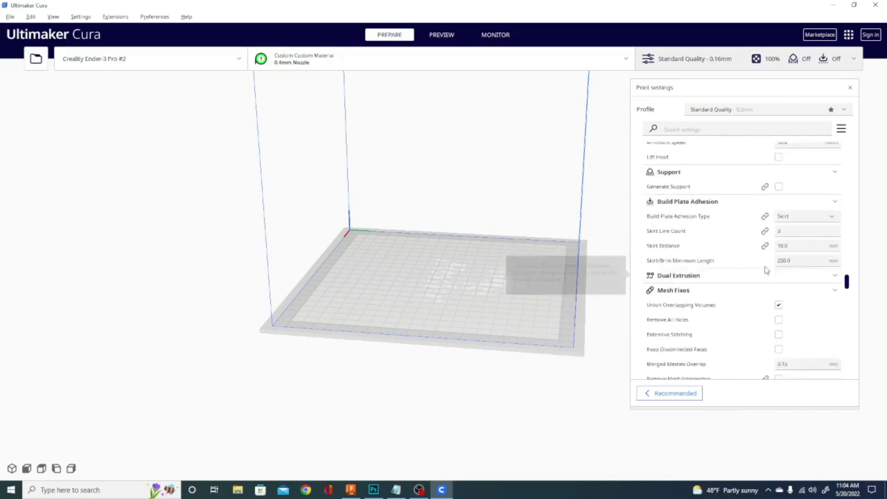
scroll(766, 270, down, 8)
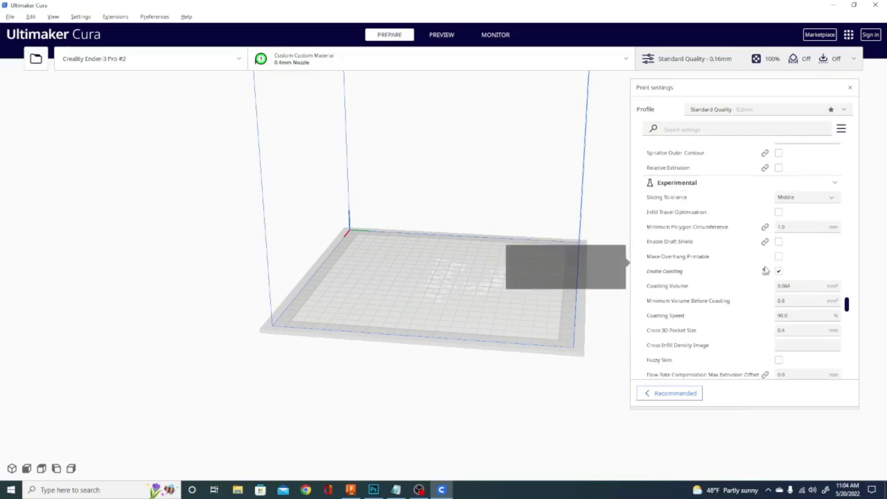
scroll(765, 270, down, 10)
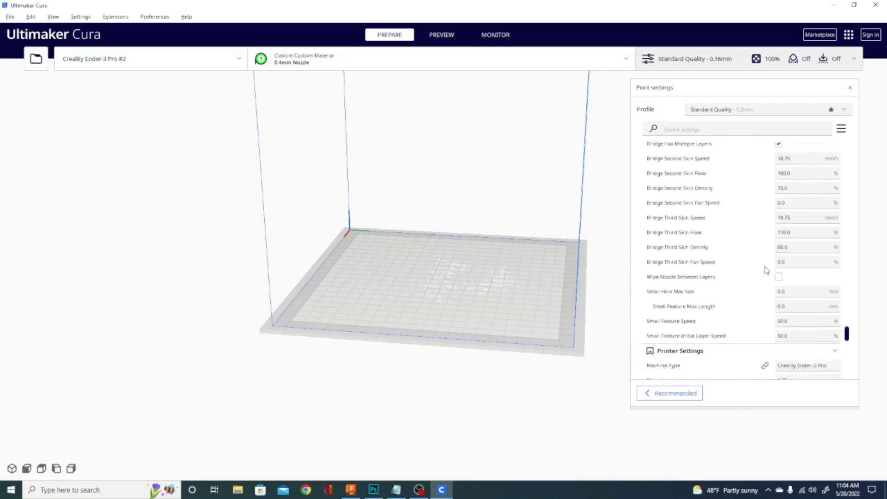
scroll(767, 270, up, 4)
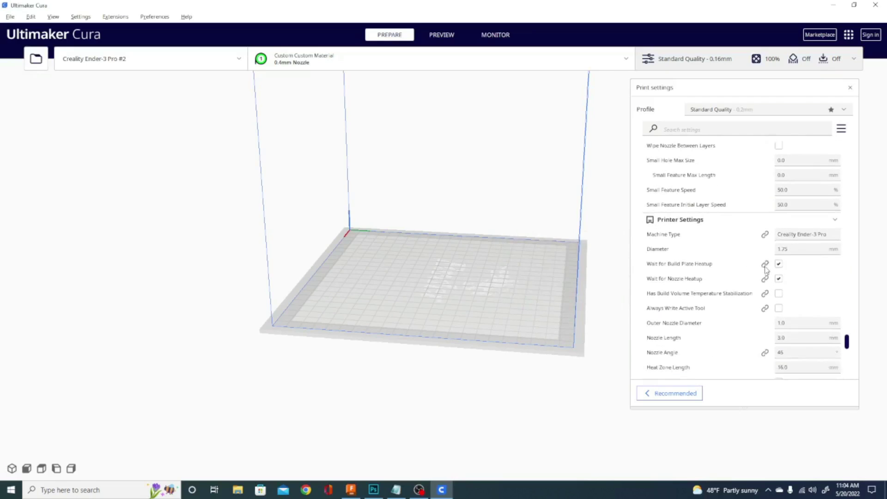
click(810, 225)
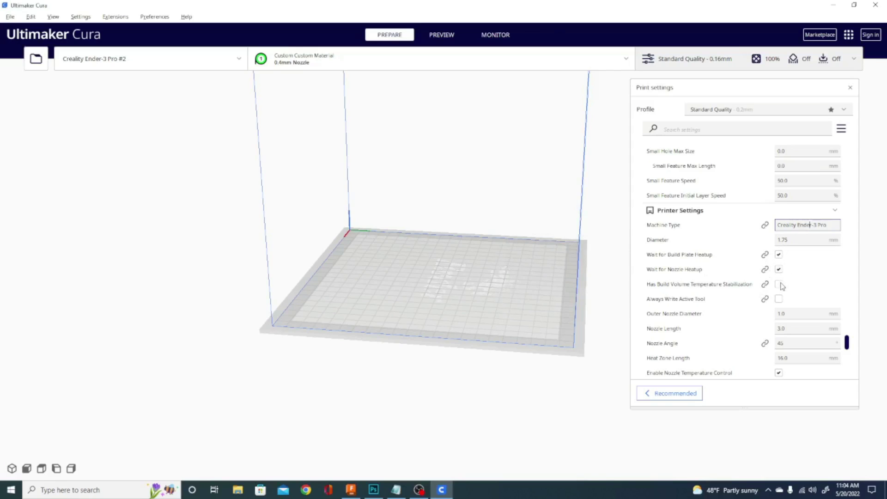
scroll(808, 286, down, 4)
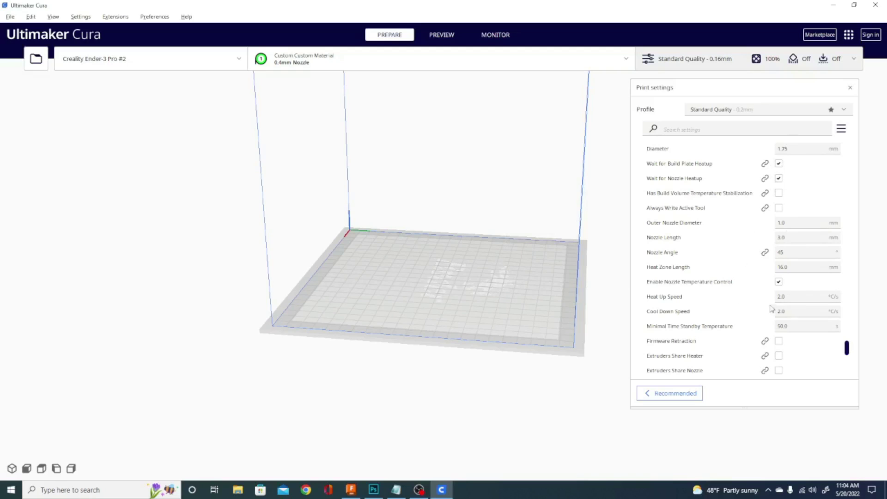
scroll(794, 255, down, 5)
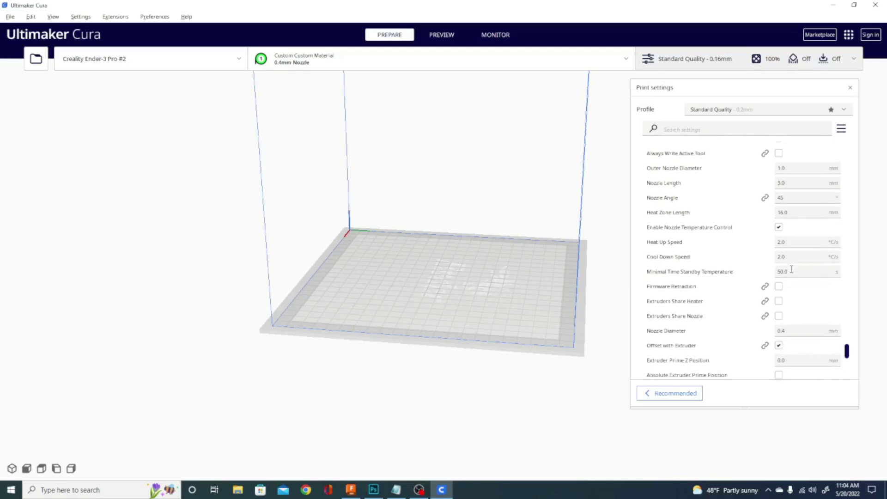
scroll(804, 296, down, 2)
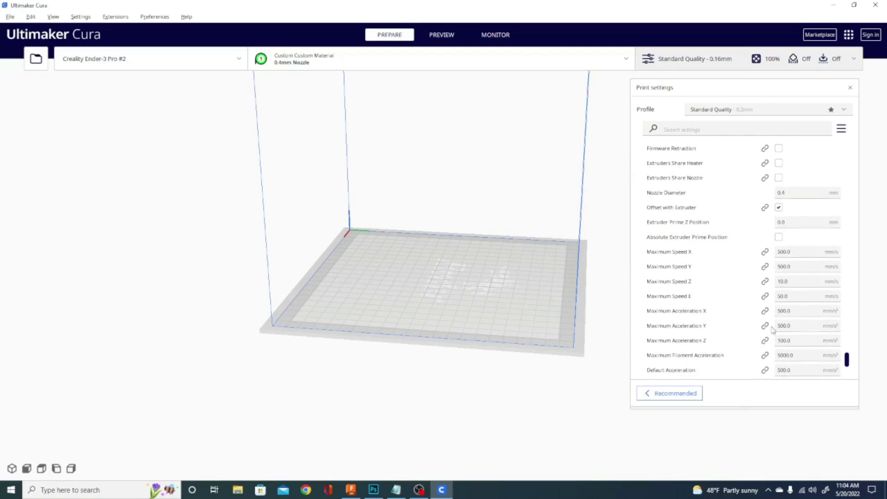
scroll(773, 329, down, 3)
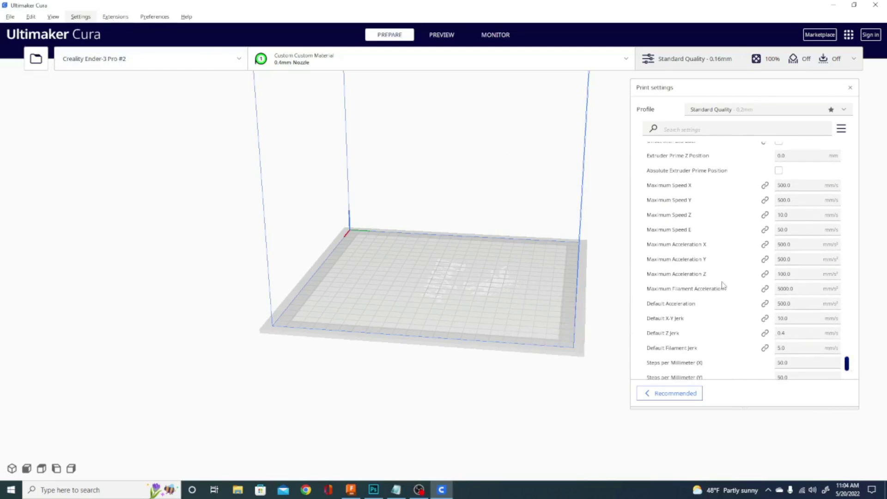
scroll(726, 288, down, 6)
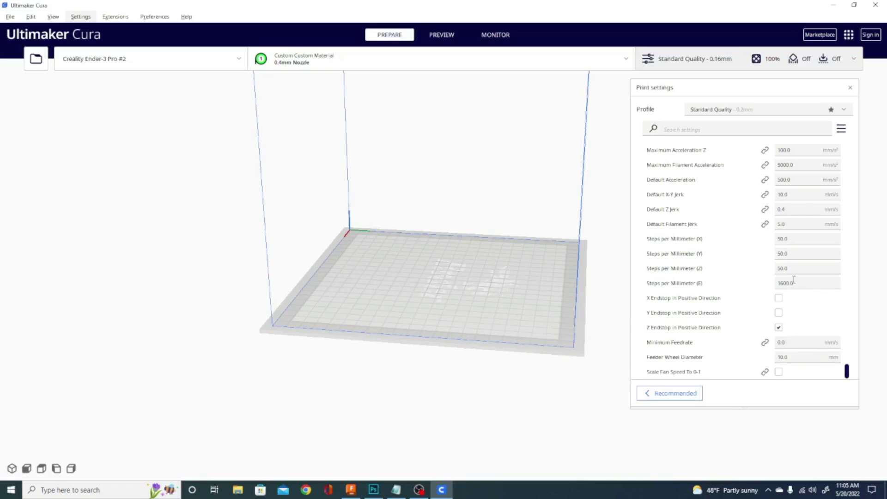
scroll(795, 276, up, 6)
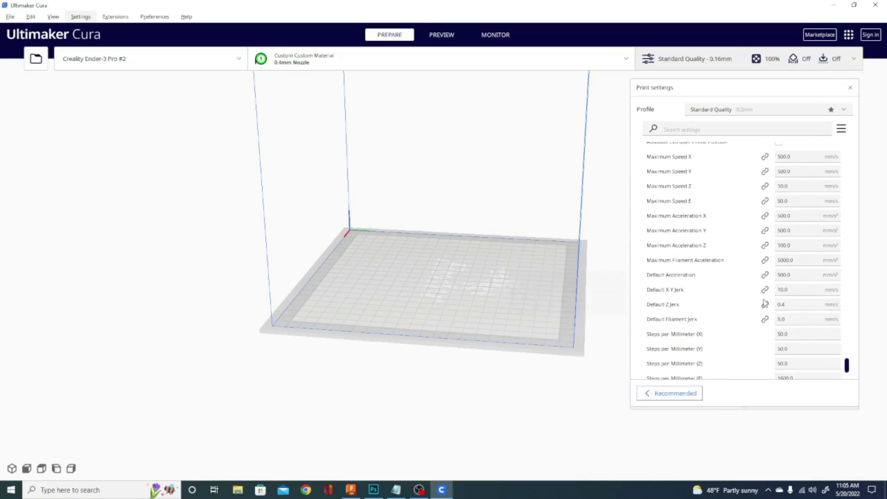
scroll(763, 303, up, 5)
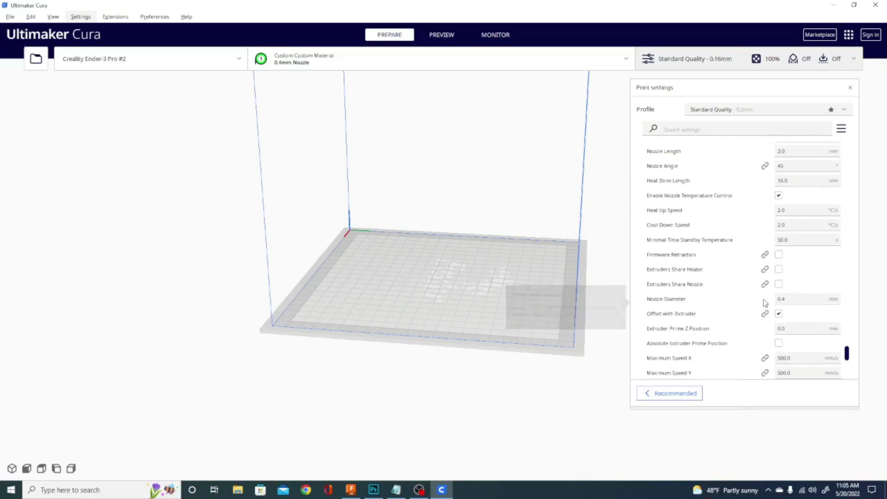
scroll(752, 310, up, 5)
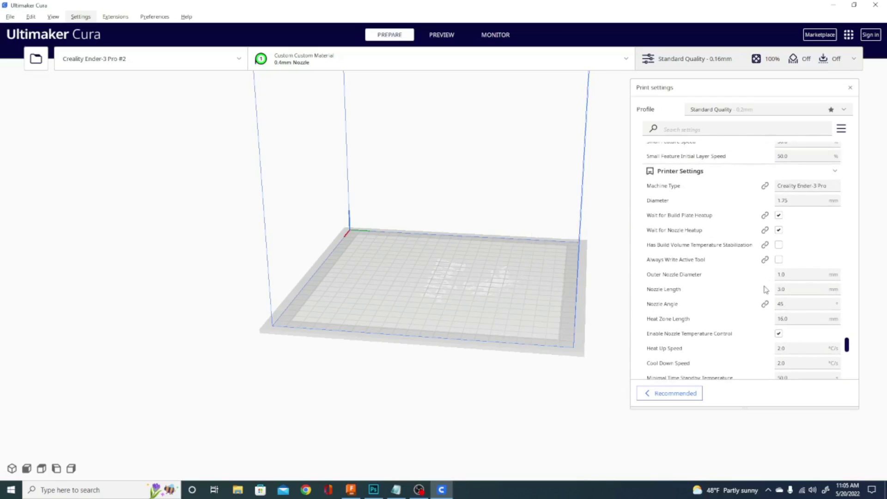
- Scroll to Enable Bridge Settings, reviewing values like 18.75 mm/s Bridge Wall Speed and 60% Bridge Skin Flow
scroll(720, 313, up, 5)
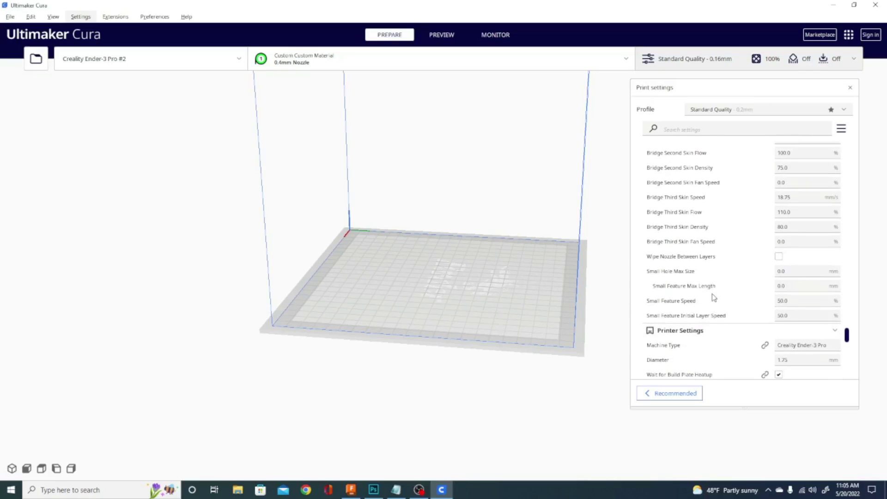
scroll(720, 342, up, 3)
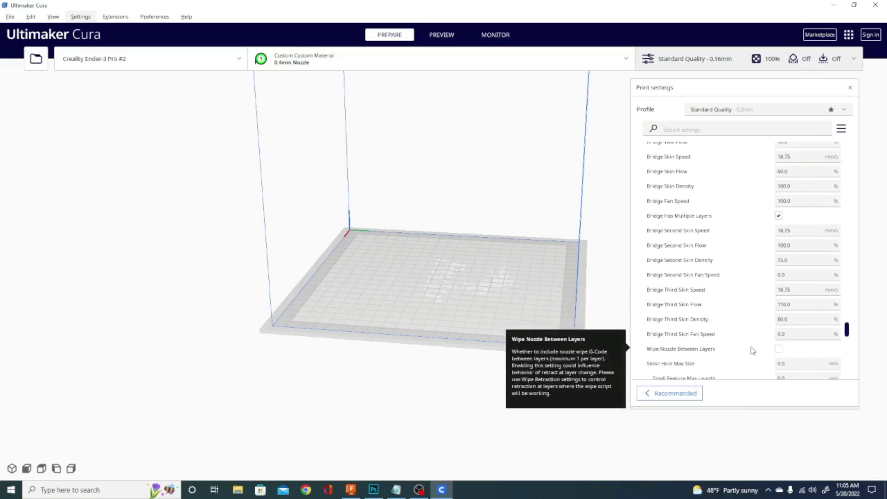
scroll(743, 350, up, 3)
scroll(711, 241, up, 4)
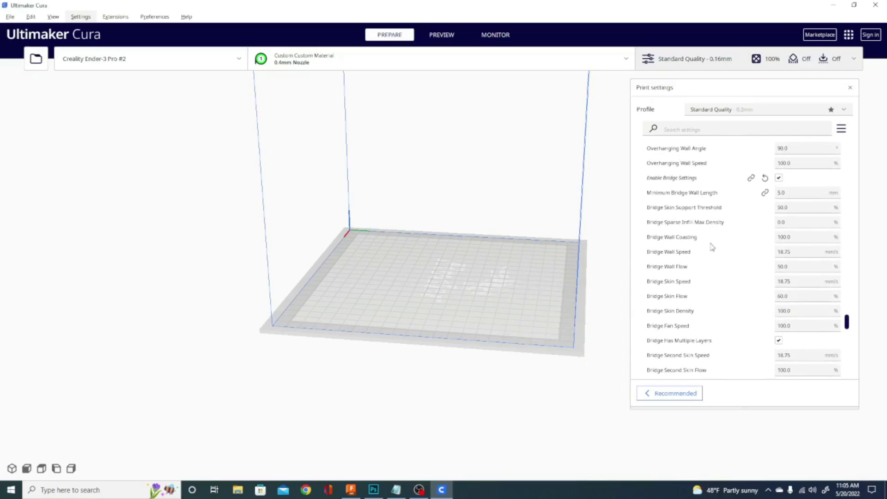
scroll(719, 282, up, 6)
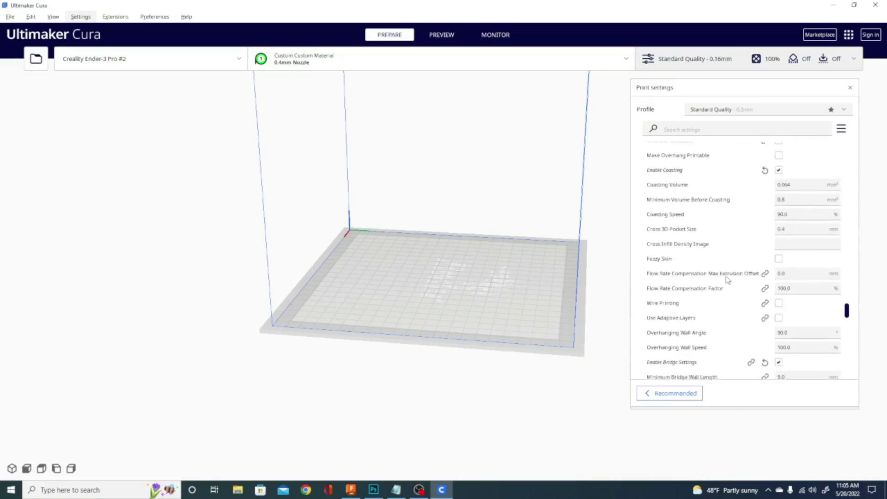
scroll(734, 243, down, 5)
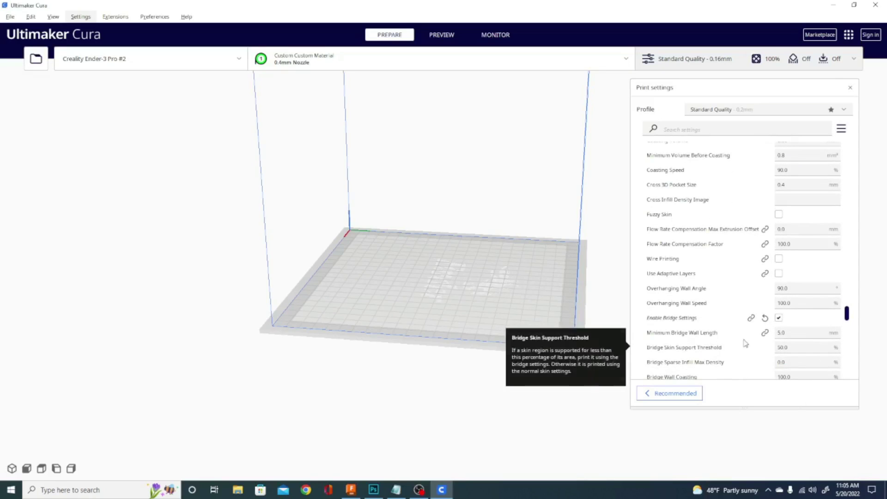
scroll(792, 277, down, 2)
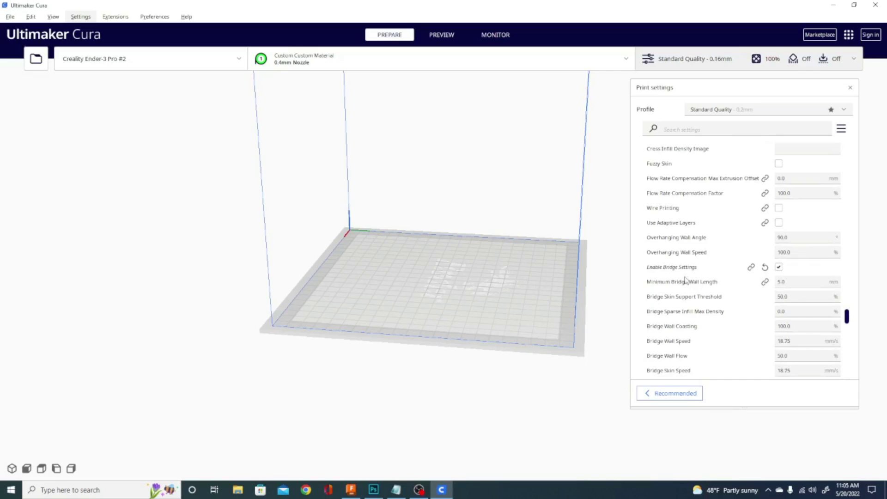
scroll(781, 270, down, 1)
scroll(785, 268, down, 5)
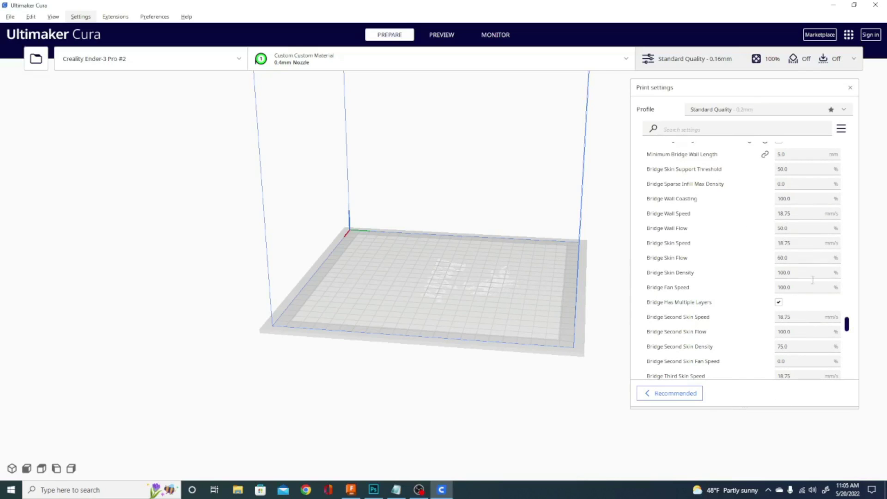
scroll(759, 296, down, 3)
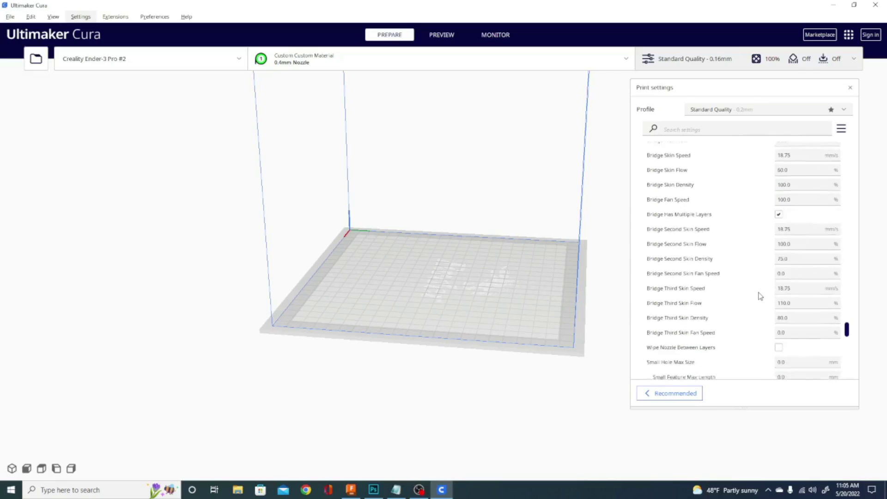
scroll(760, 295, up, 6)
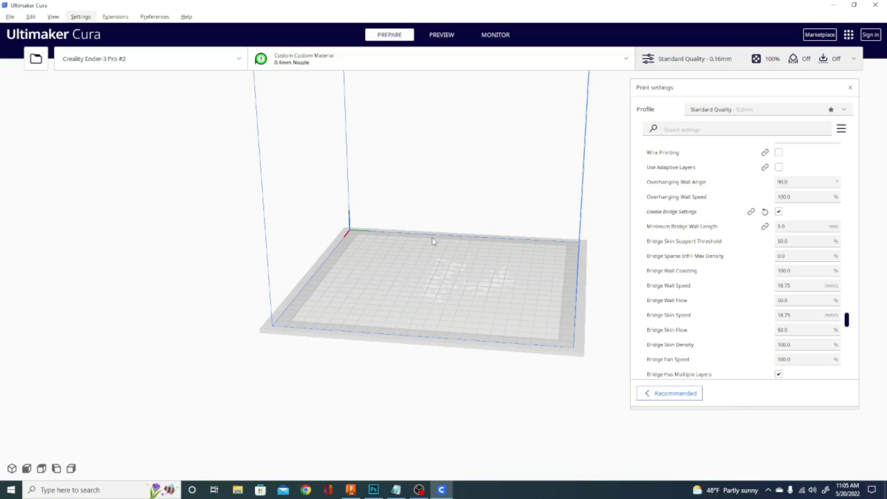
- Orbit the camera around the empty build plate to a lower, tilted front-on view
right_drag(436, 269, 434, 250)
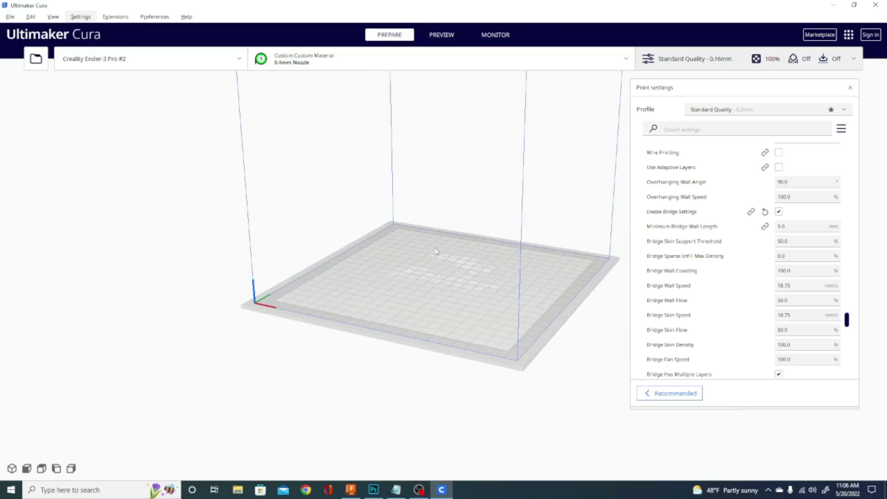
right_drag(322, 278, 422, 296)
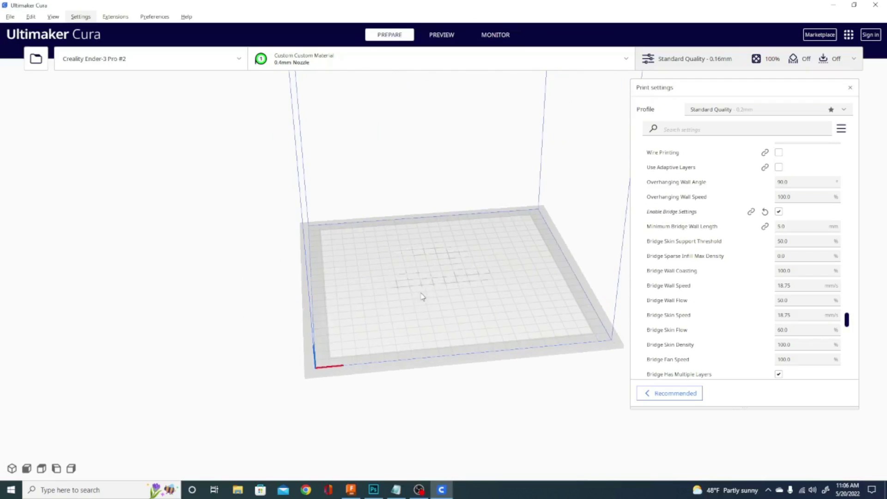
right_drag(467, 326, 440, 302)
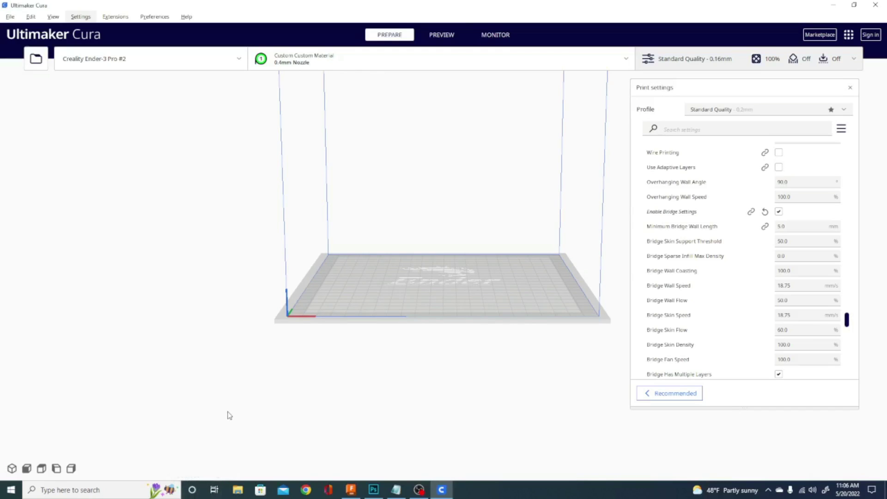
right_drag(256, 407, 279, 420)
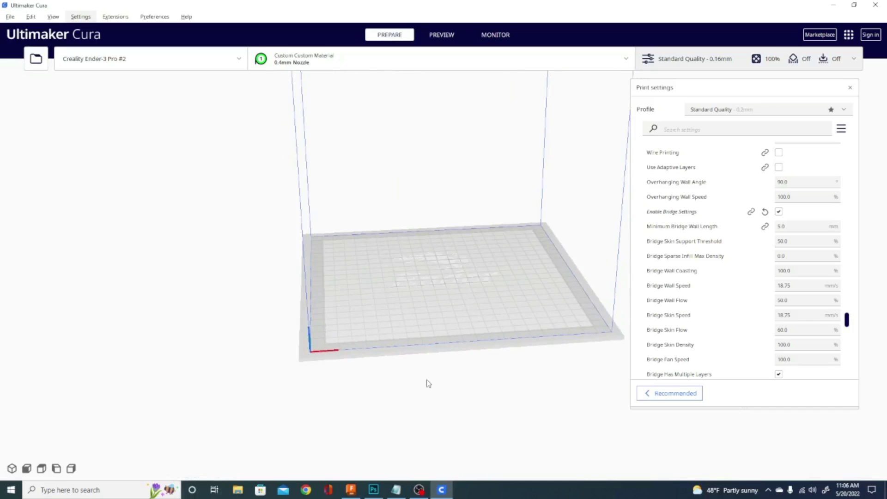
right_drag(428, 383, 354, 373)
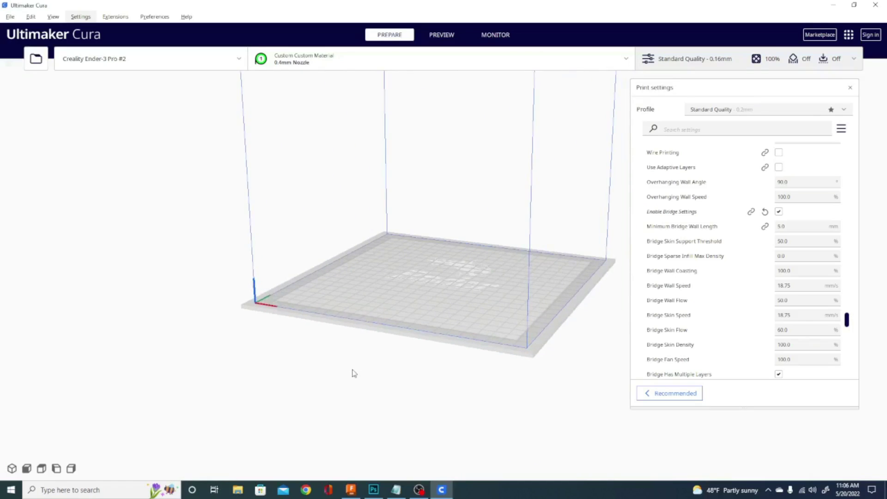